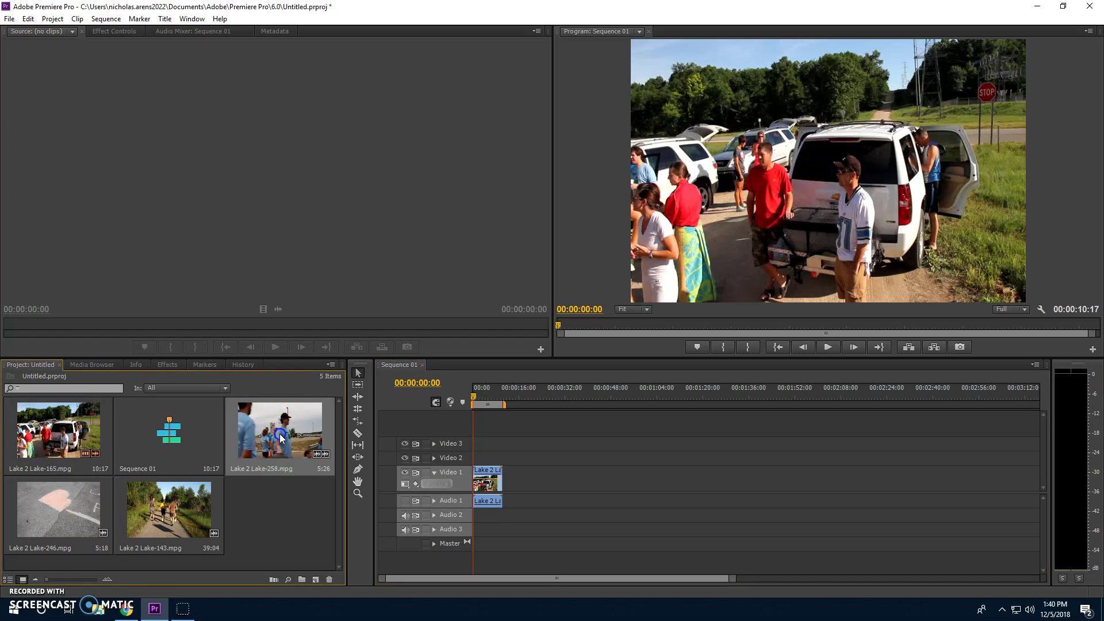
Place Lake 2 Lake-258.mpg on Video 1 directly after Lake 2 Lake-165.mpg
left_click_drag(279, 433, 509, 484)
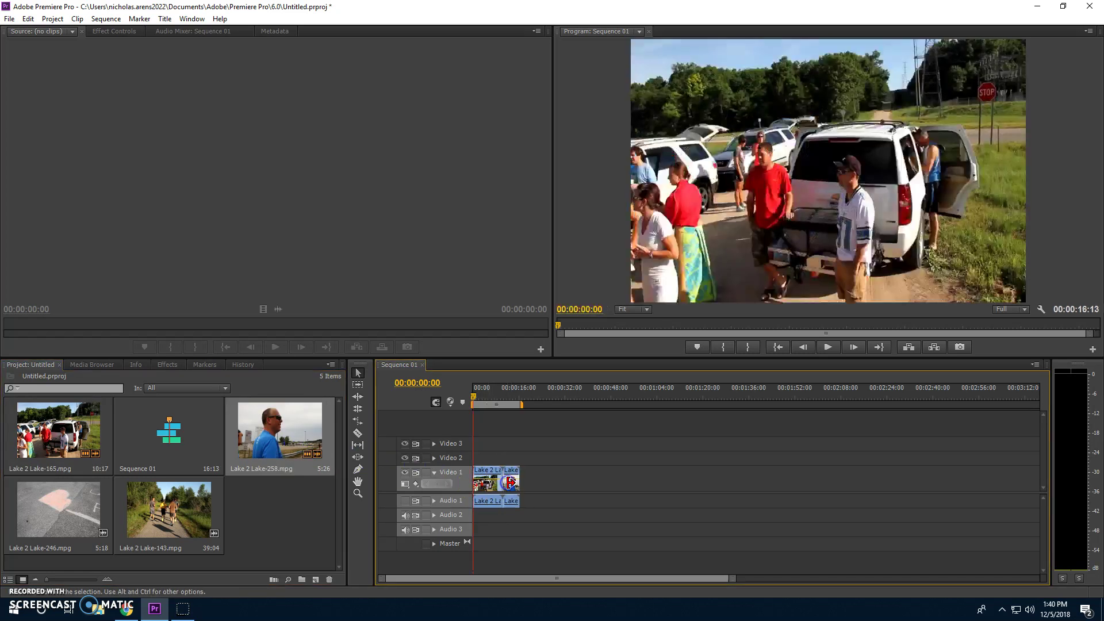
Play to 00:00:03:19 and razor-cut Lake 2 Lake-165.mpg at the playhead
left_click(830, 346)
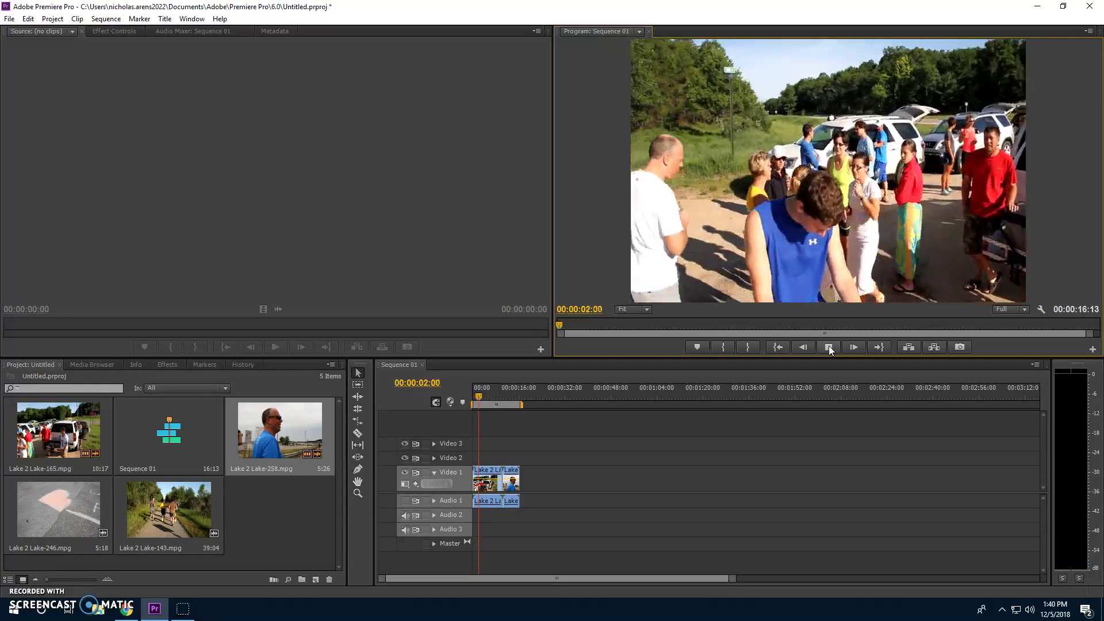
left_click(830, 346)
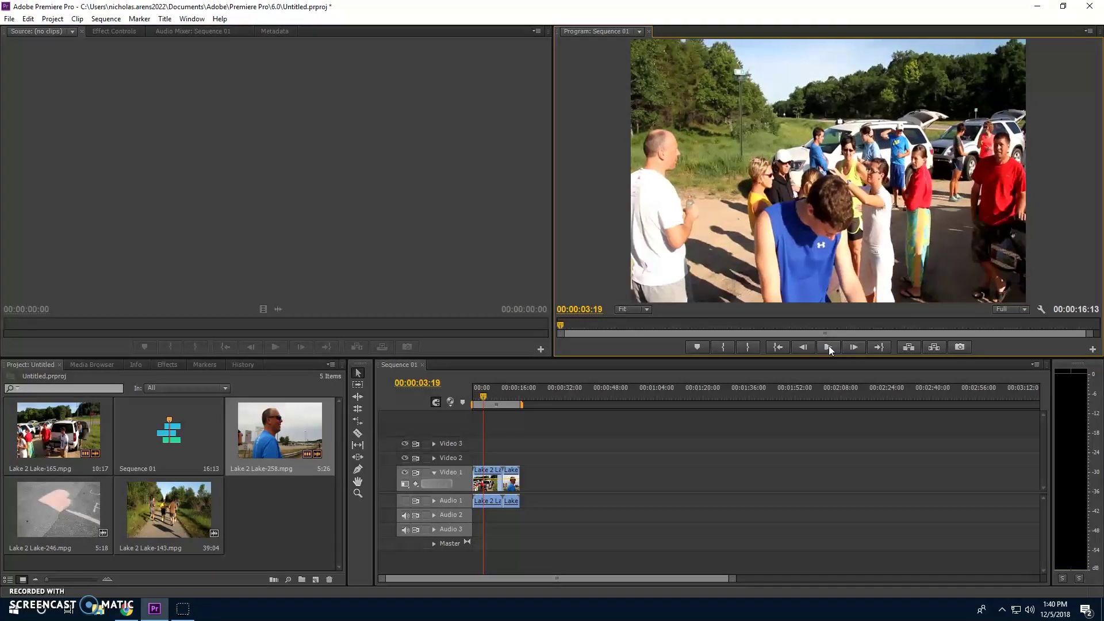
left_click(358, 435)
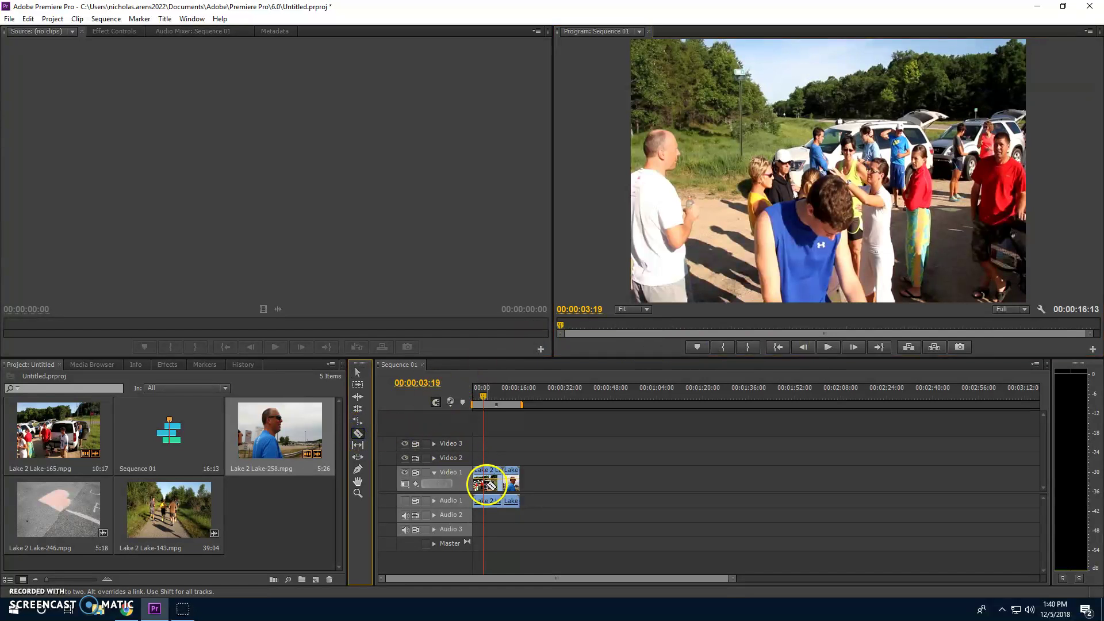
left_click(487, 483)
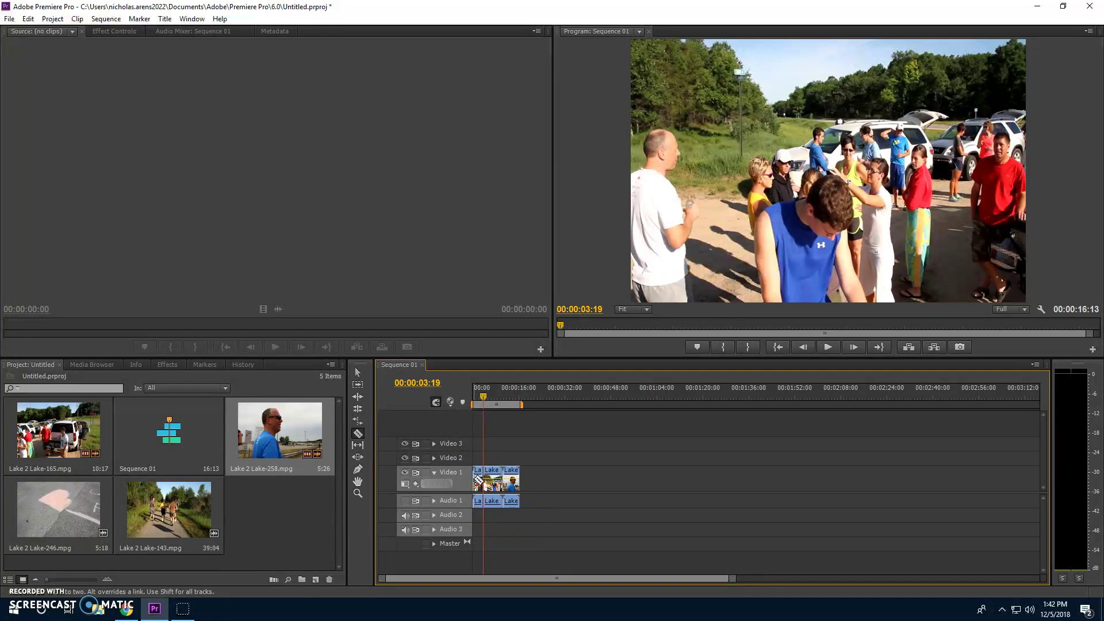
Razor-cut the clip on Video 1 at 00:00:02:18
left_click_drag(495, 474, 480, 397)
left_click(511, 479)
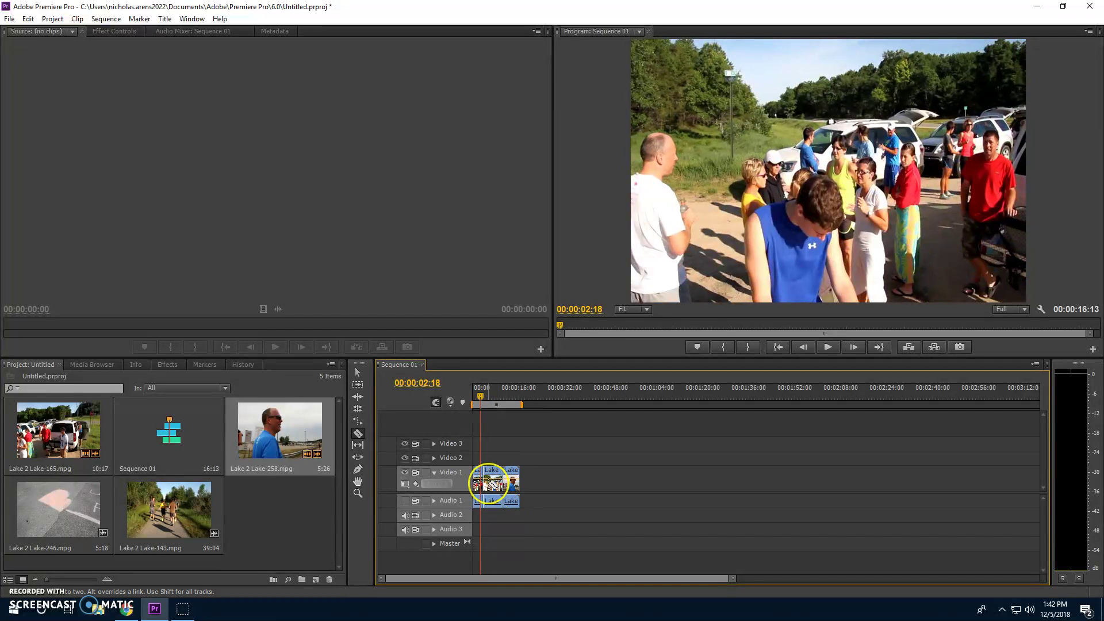
left_click(484, 493)
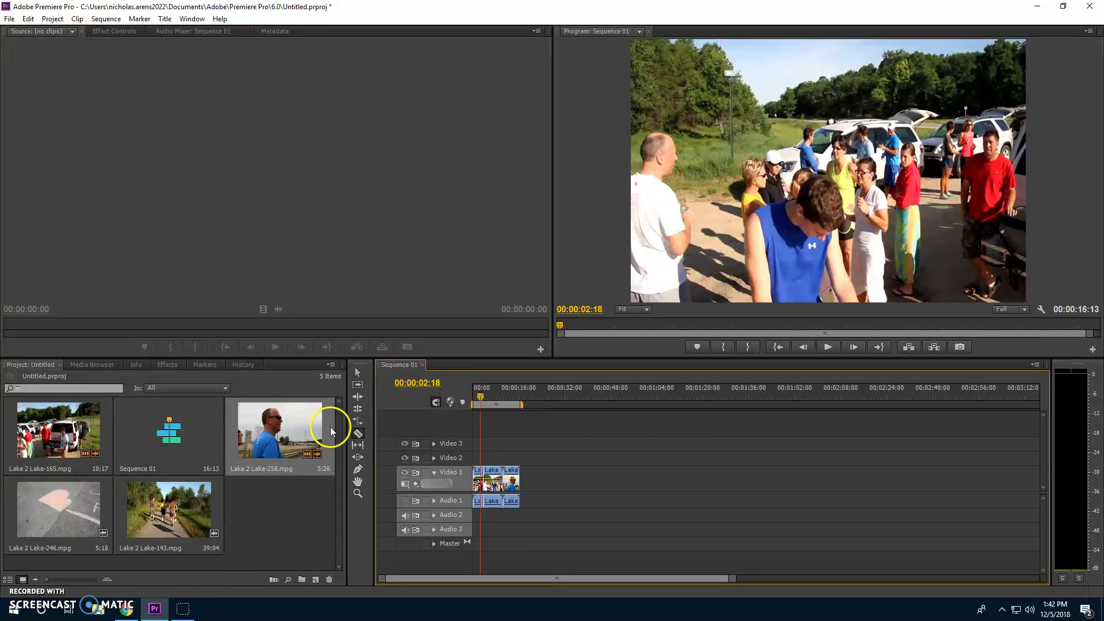
Reorder the cut pieces so Lake-165's later segment follows Lake 2 Lake-258.mpg
left_click(357, 373)
left_click(502, 479)
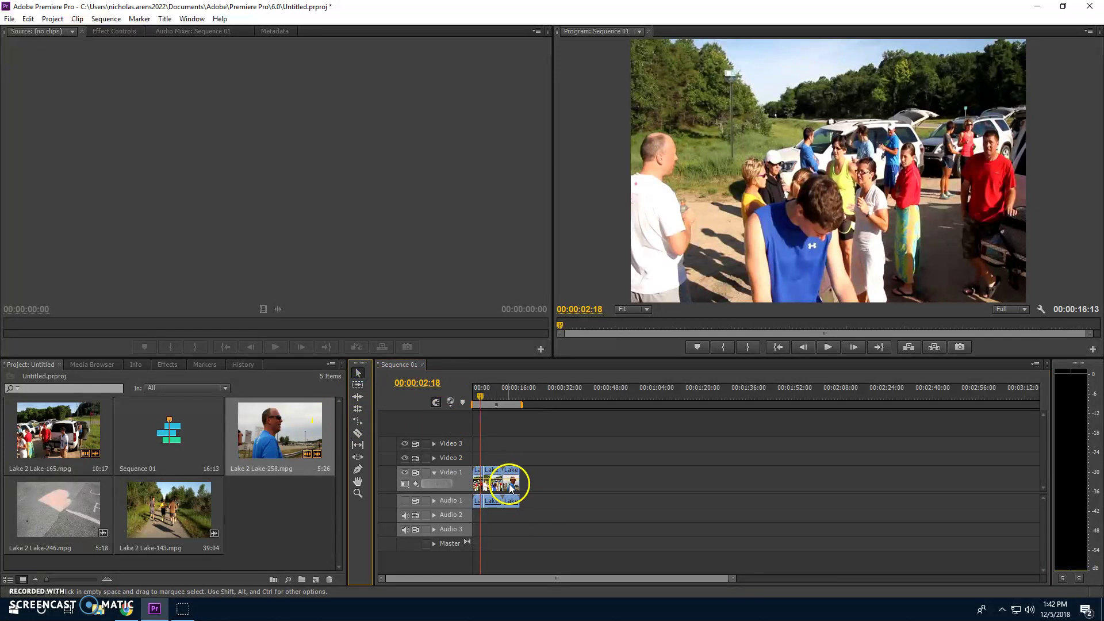
left_click_drag(514, 489, 534, 473)
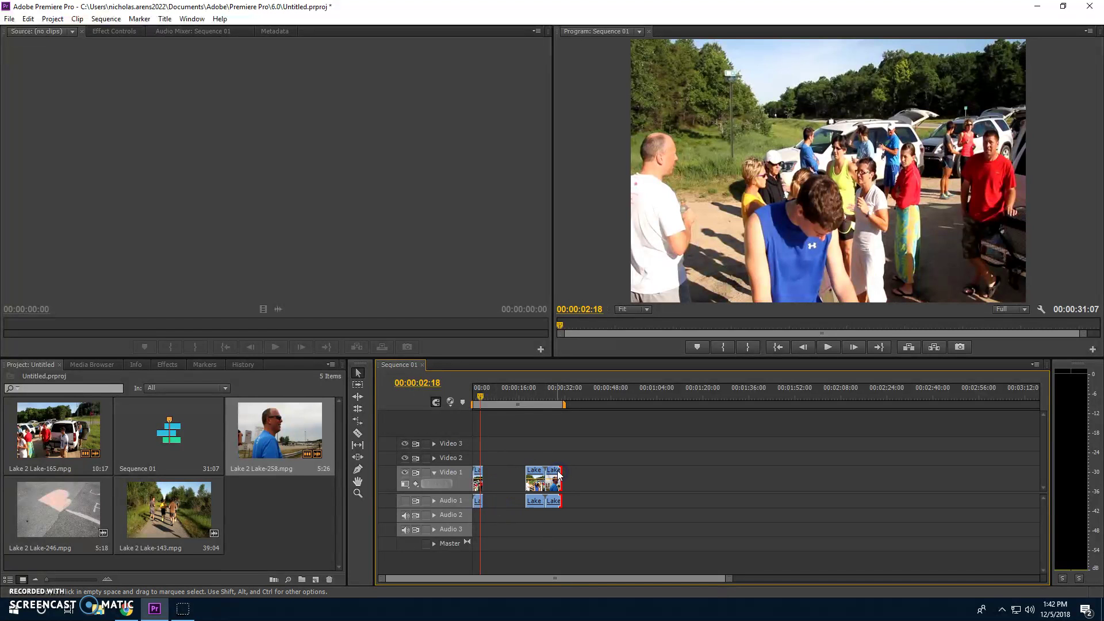
left_click_drag(556, 473, 511, 474)
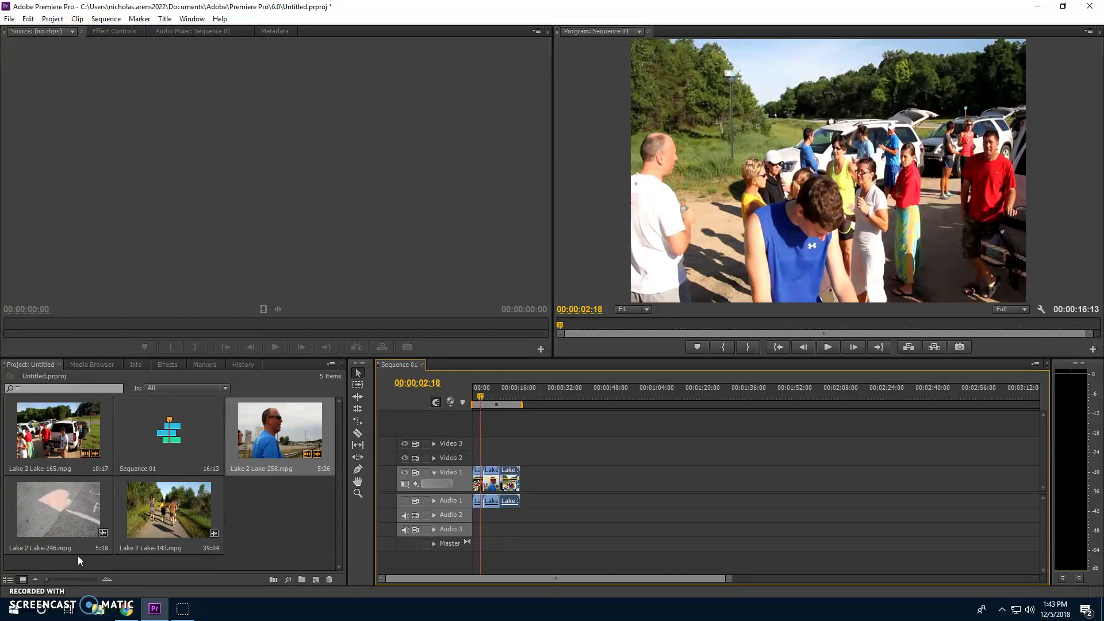
Bring up the Effects list with Shift+7
key("shift+7")
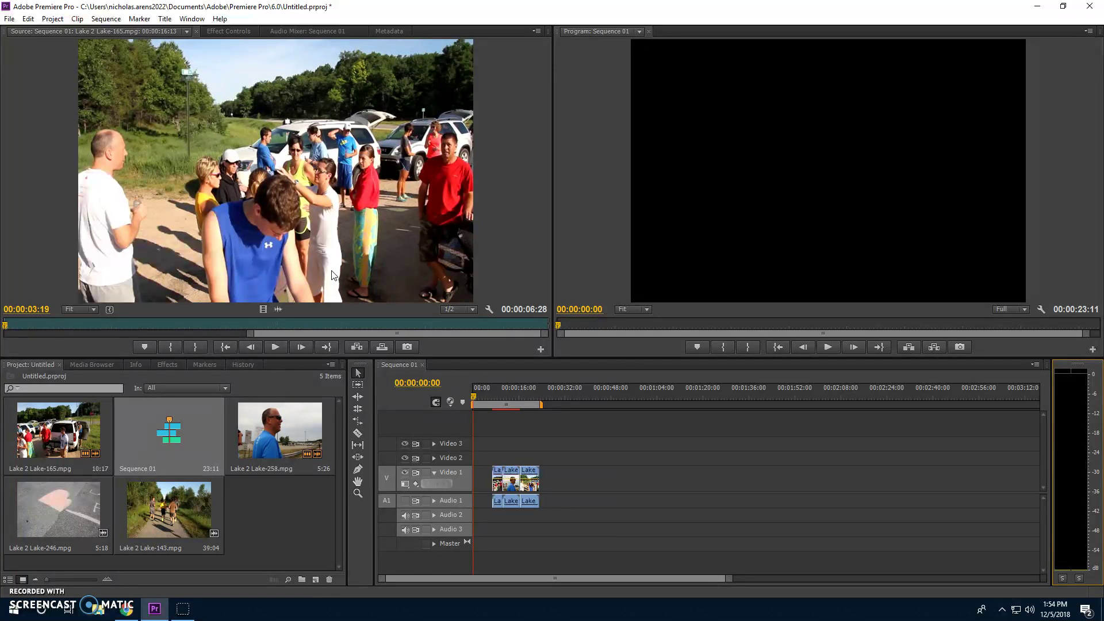
Create a Default Still title named Title 01 and open it in the title designer
left_click(166, 20)
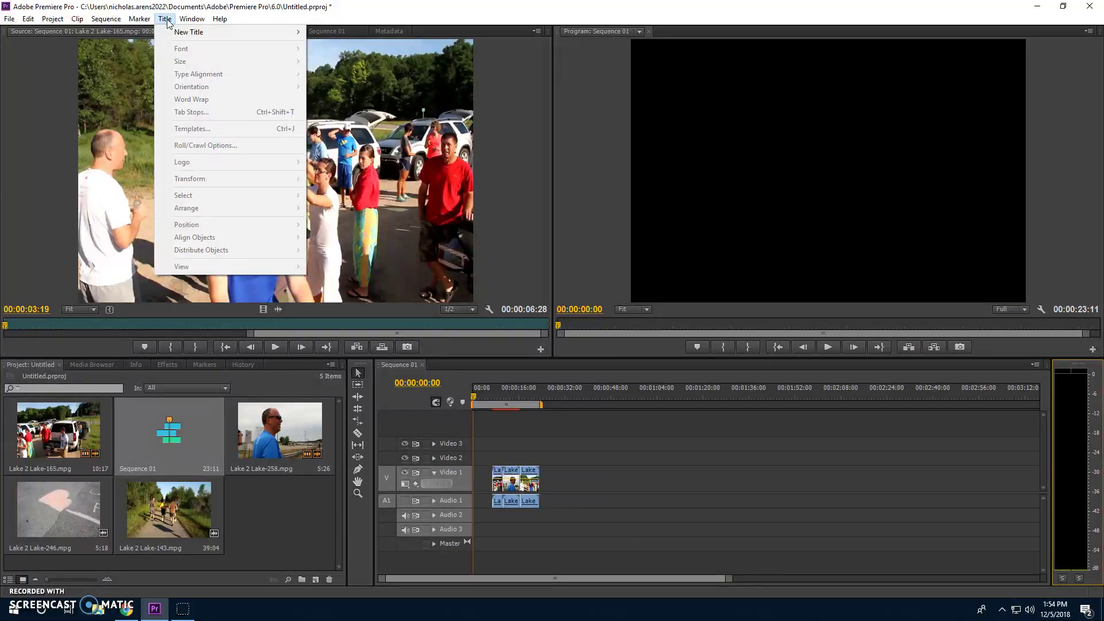
mouse_move(188, 32)
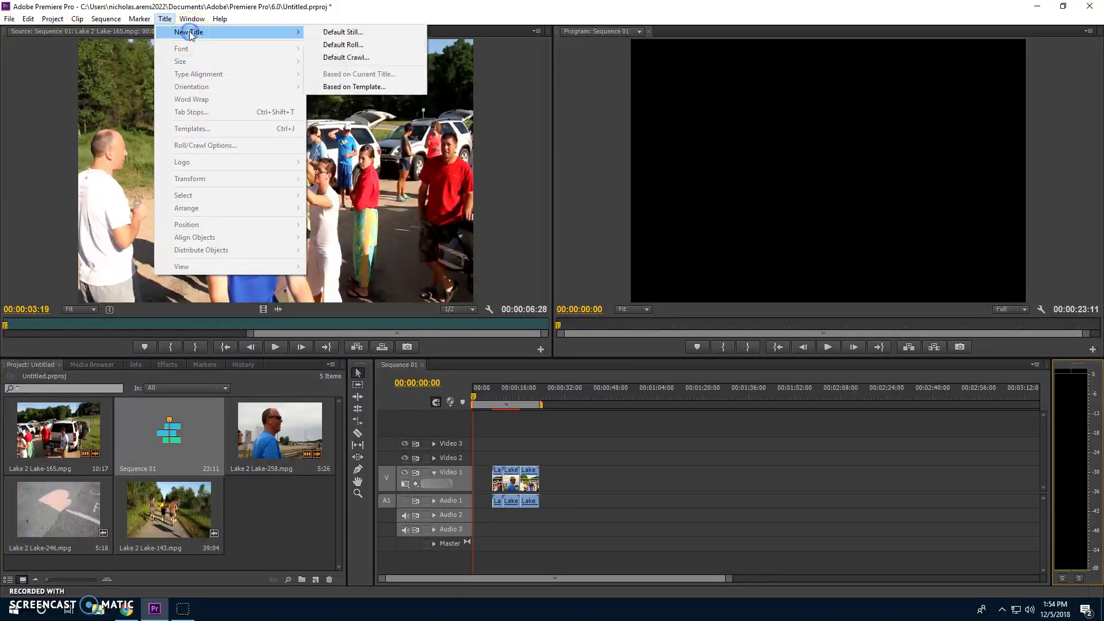
left_click(316, 34)
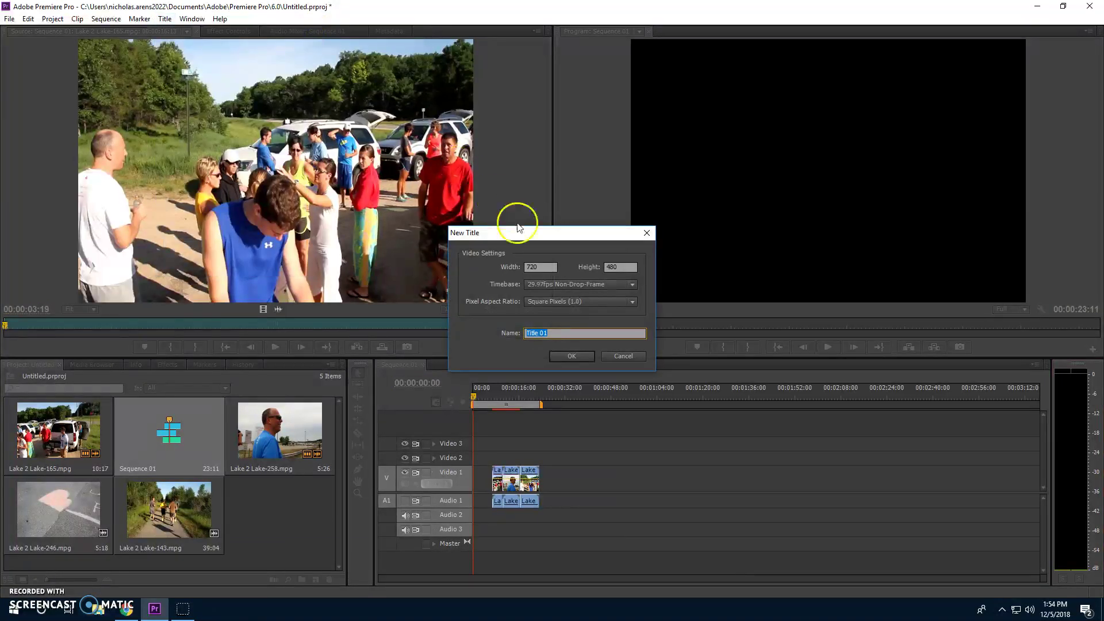
left_click(577, 355)
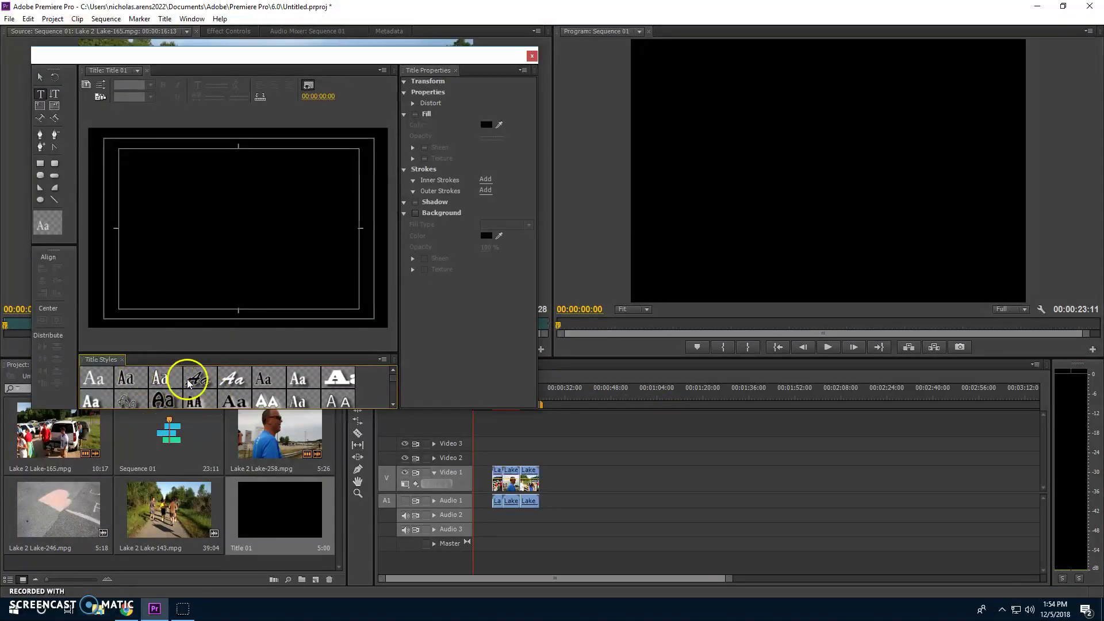
scroll(202, 389, "down", 1)
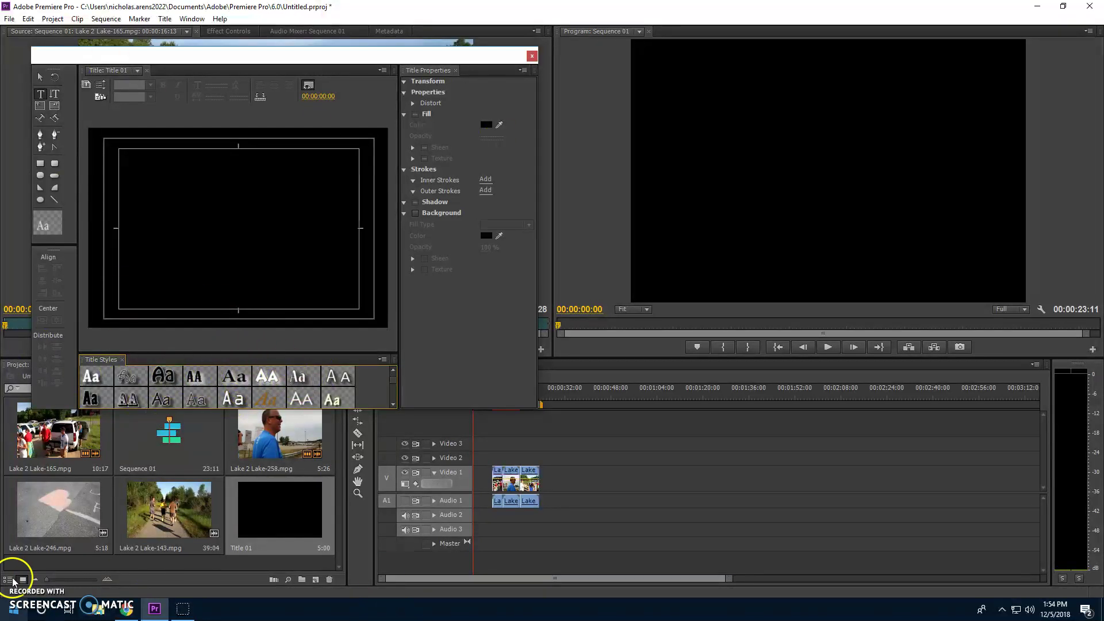
scroll(305, 374, "down", 3)
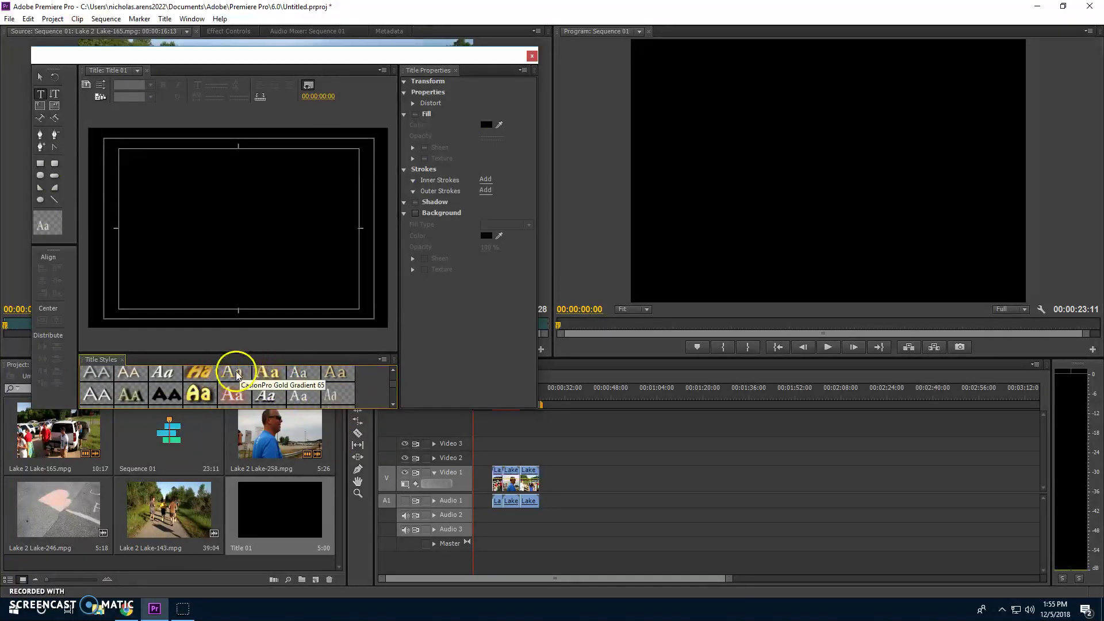
Type 'hi...' on the title canvas in the CaslonPro Gold Gradient style
left_click(236, 377)
left_click(216, 215)
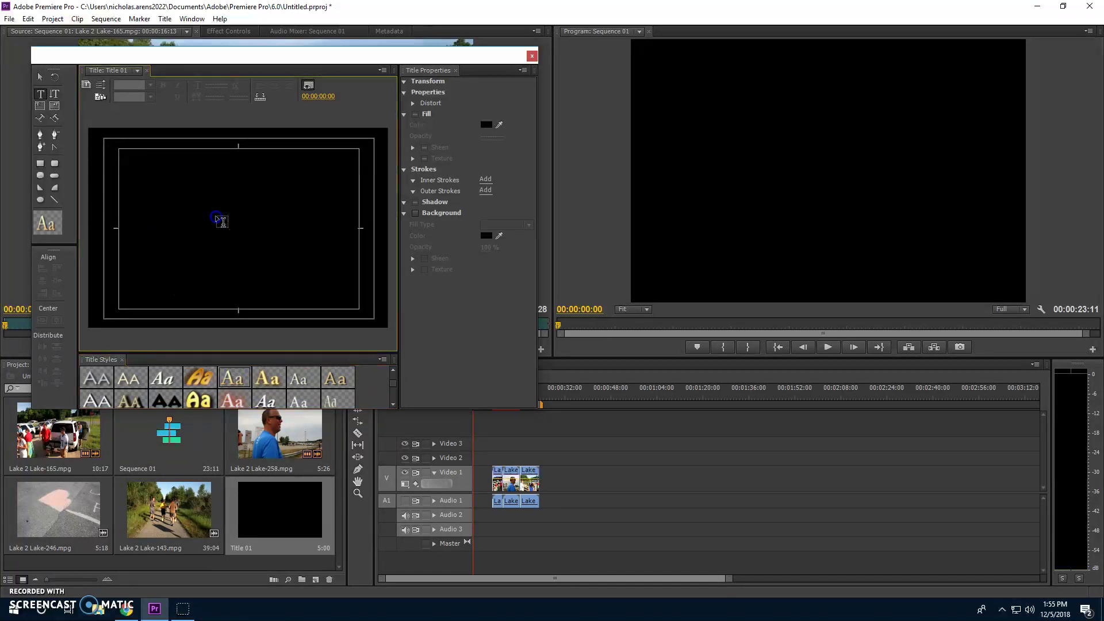
type("h")
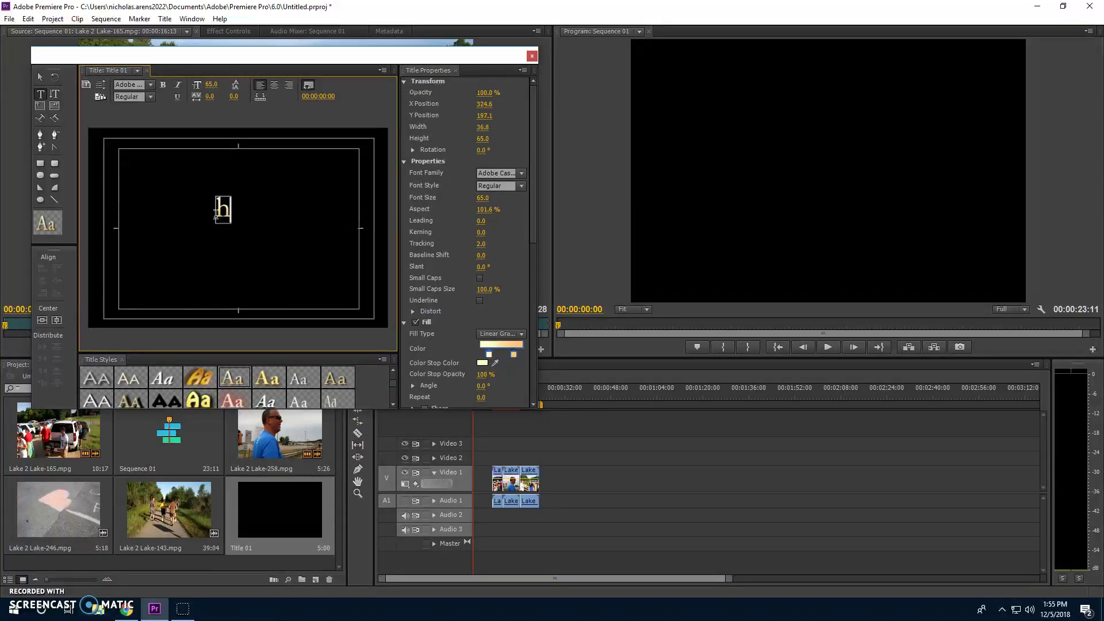
type("i...")
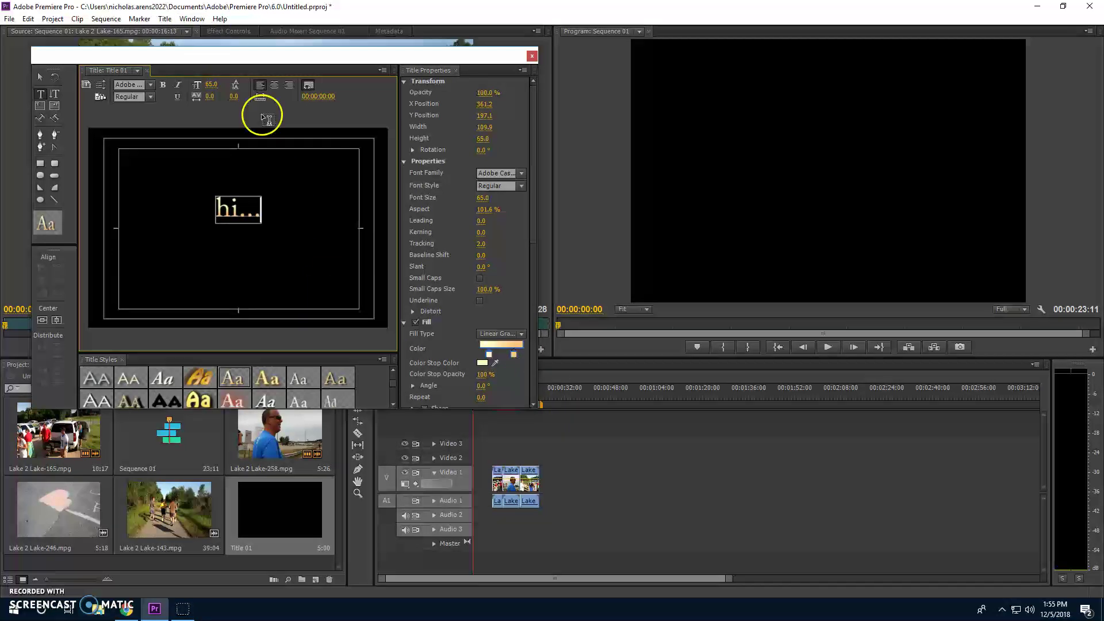
left_click(587, 236)
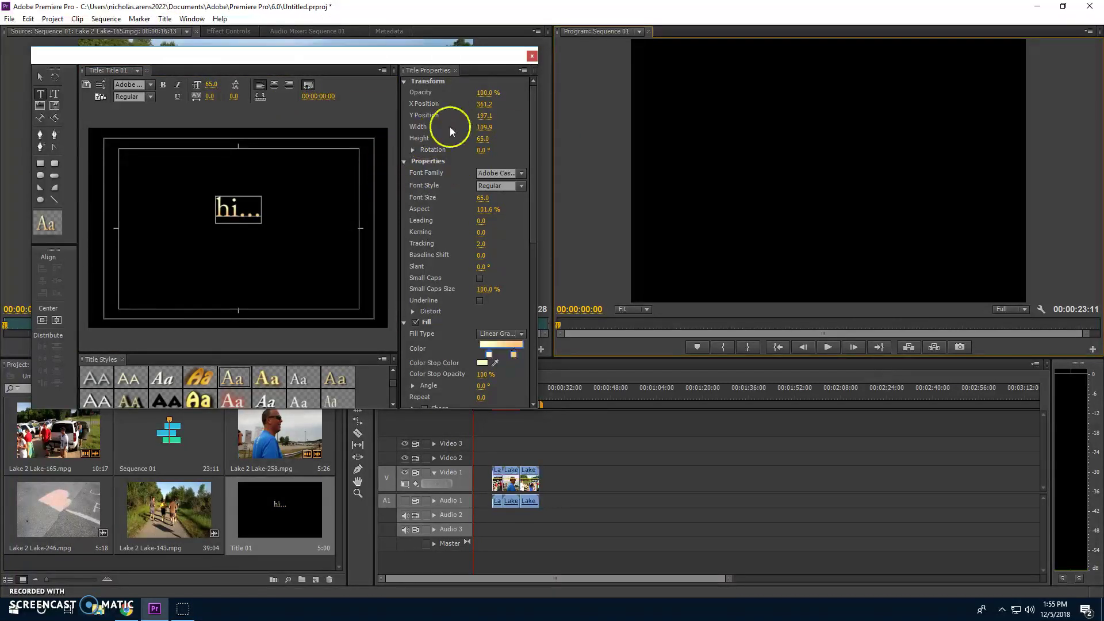
Put Title 01 at the start of Video 1 and preview it
left_click(532, 58)
left_click_drag(286, 530, 519, 472)
left_click(514, 485)
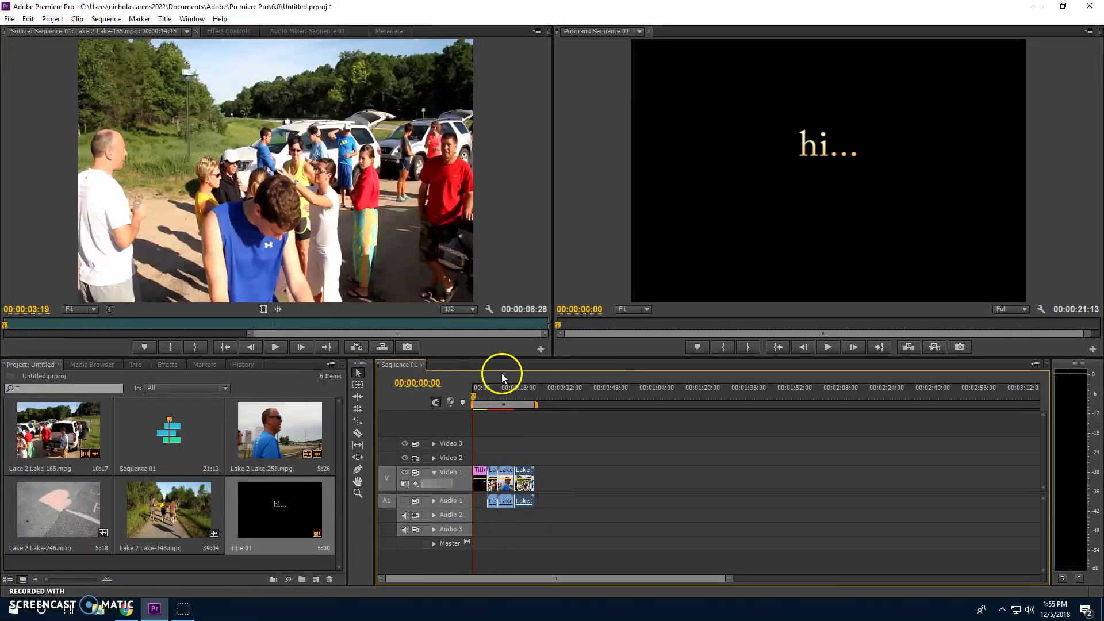
left_click(833, 347)
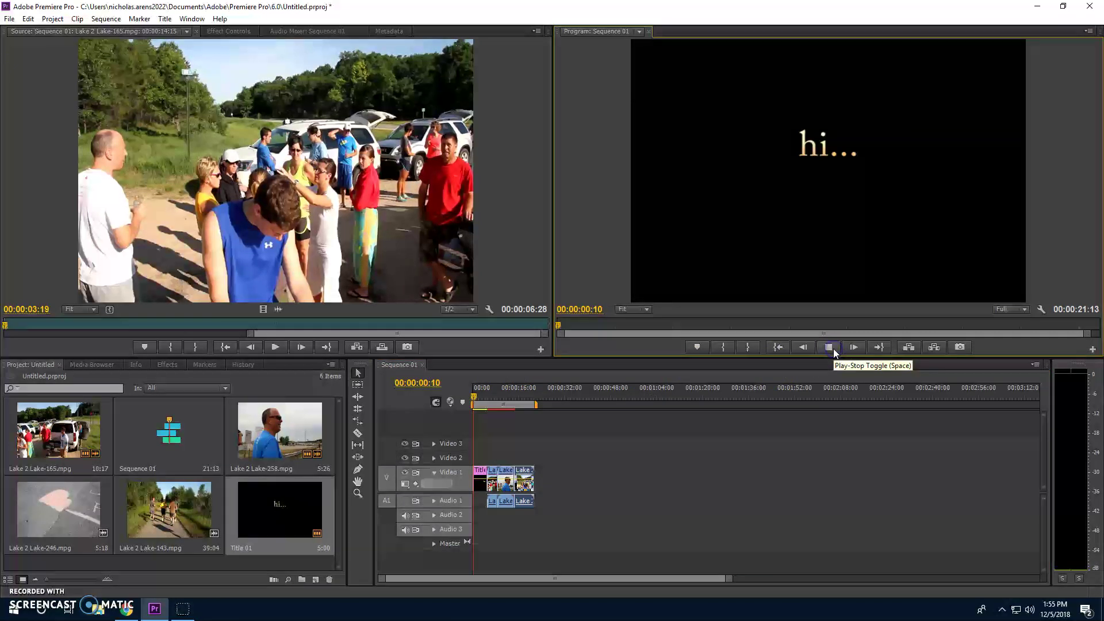
left_click(832, 348)
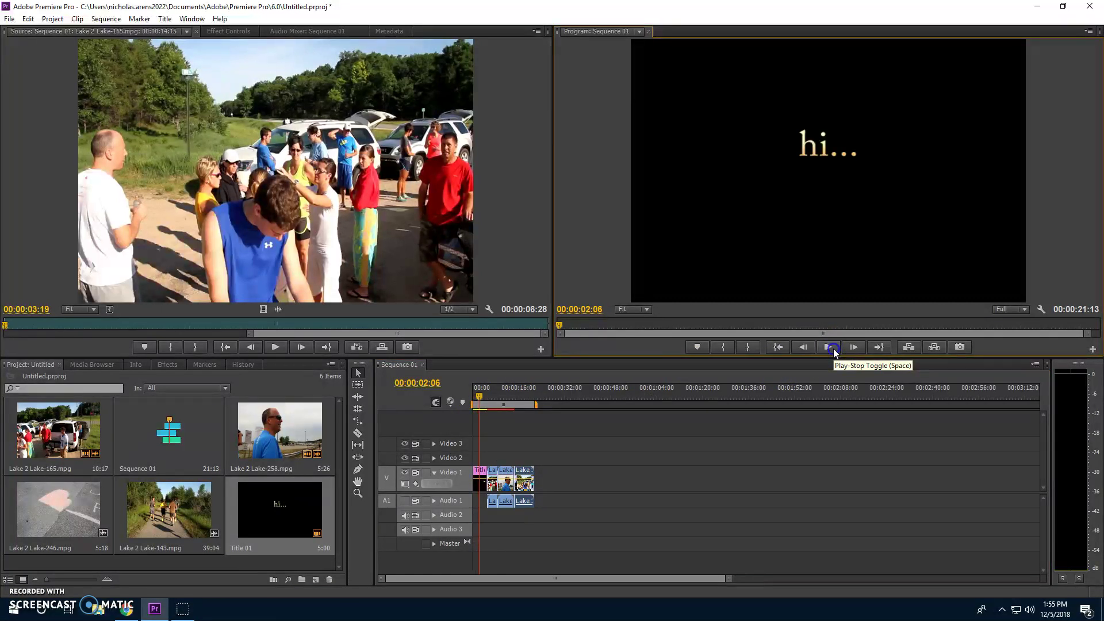
Shorten Title 01 by 2:24 and slide the lake clips left to close the gaps
left_click(488, 473)
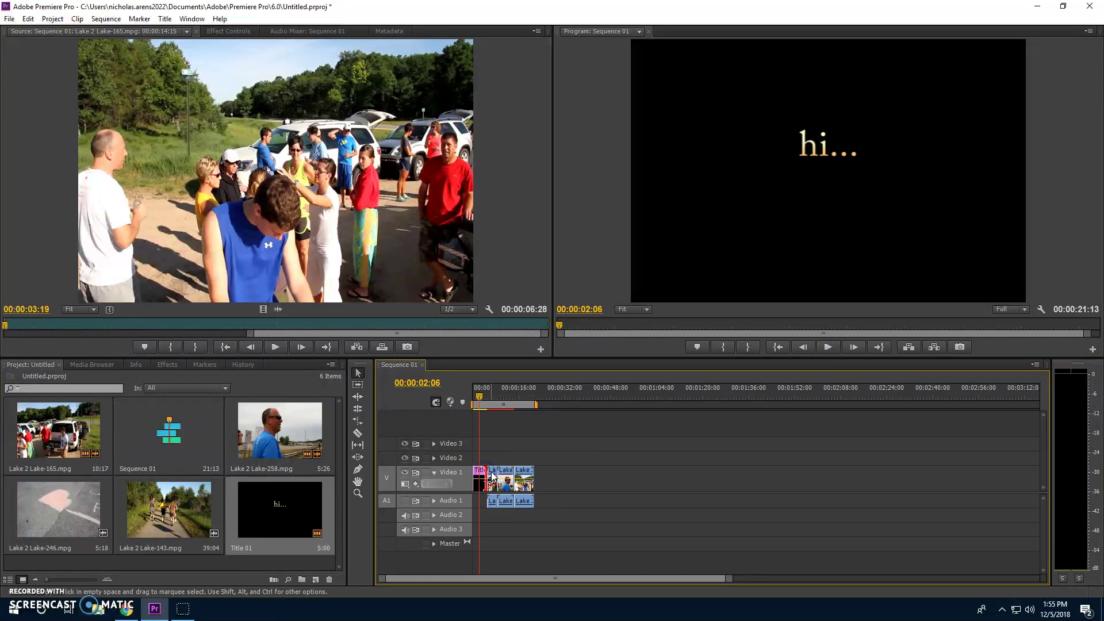
left_click_drag(488, 475, 497, 474)
left_click(505, 475)
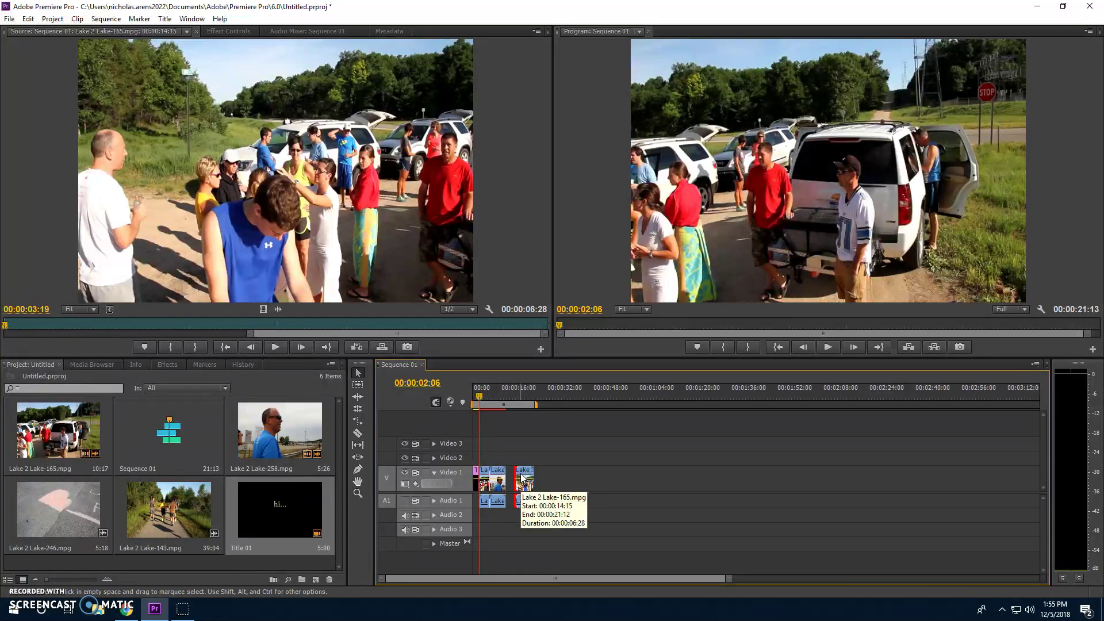
left_click_drag(523, 476, 514, 475)
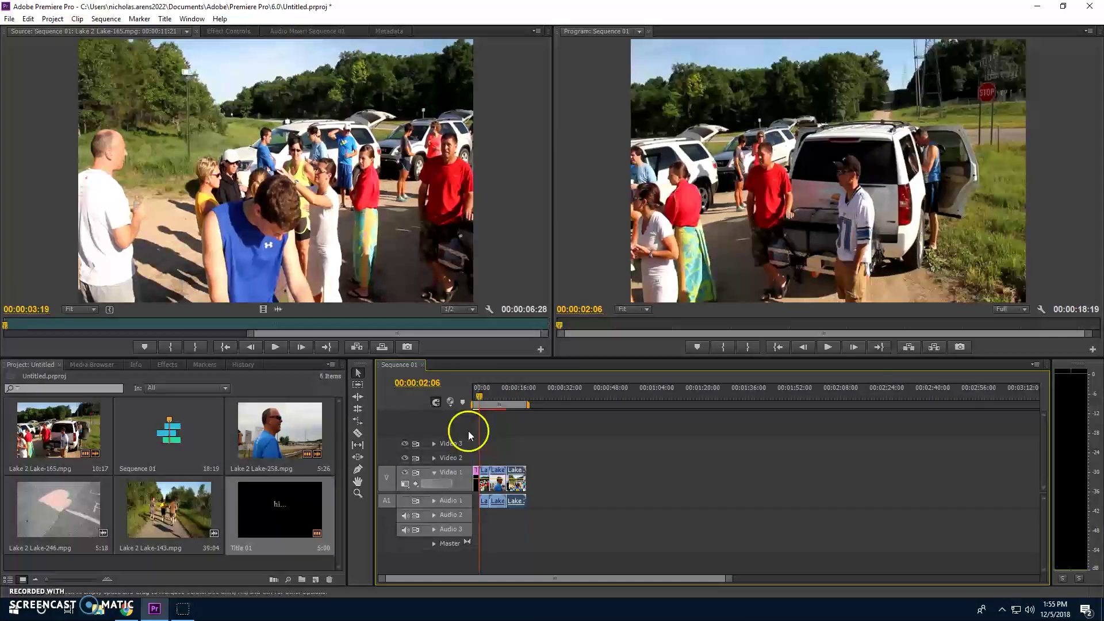
Play Sequence 01 from the beginning to review the hi... title and lake clips
left_click(474, 390)
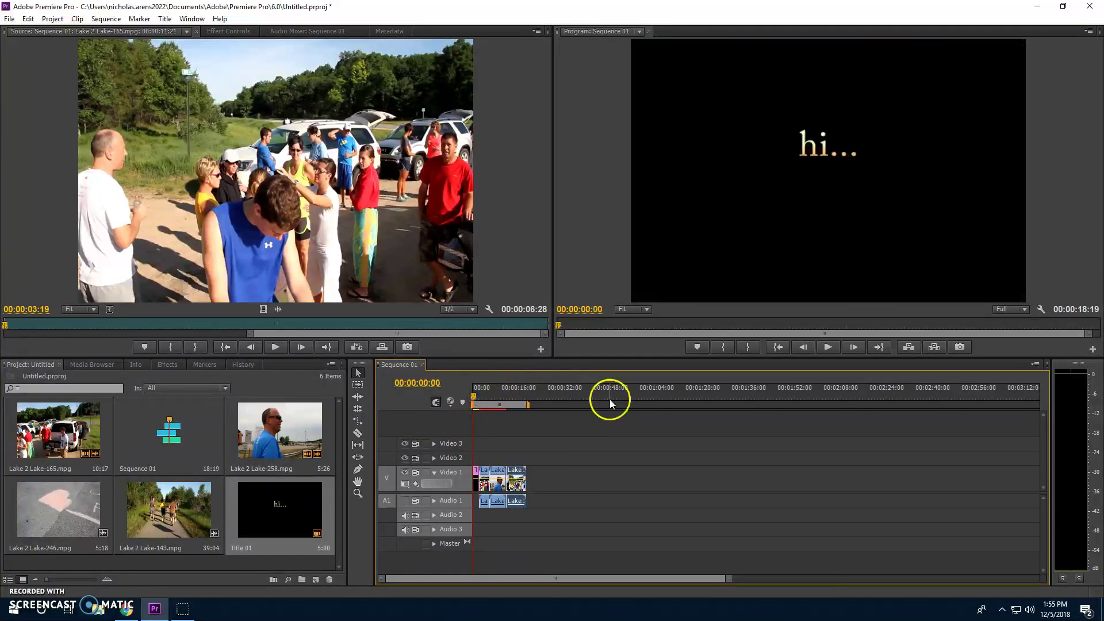
left_click(829, 347)
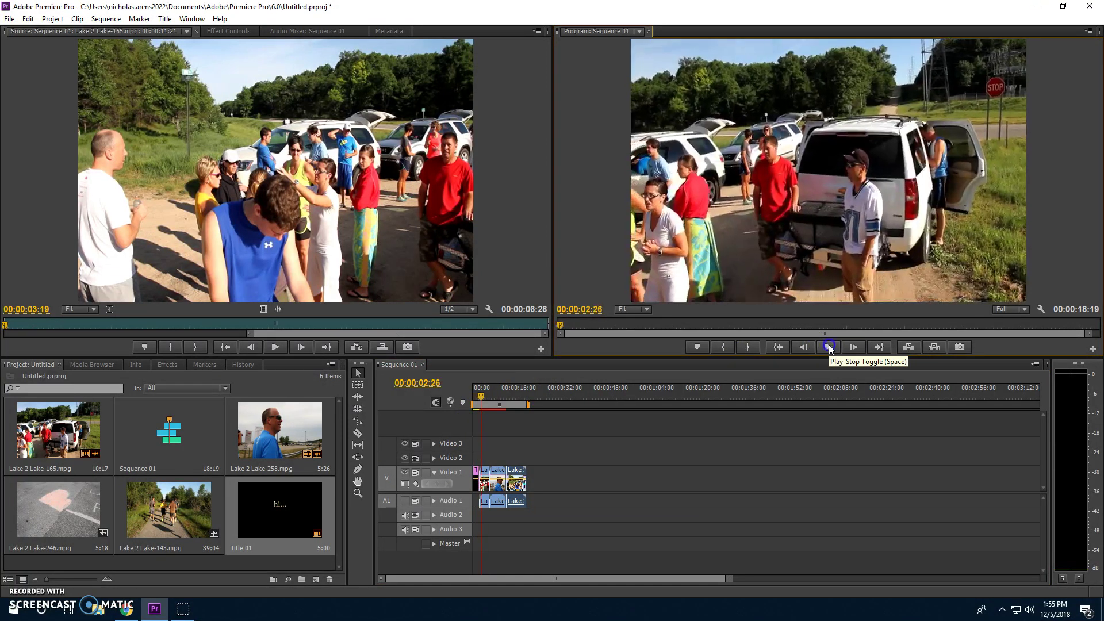
left_click(829, 347)
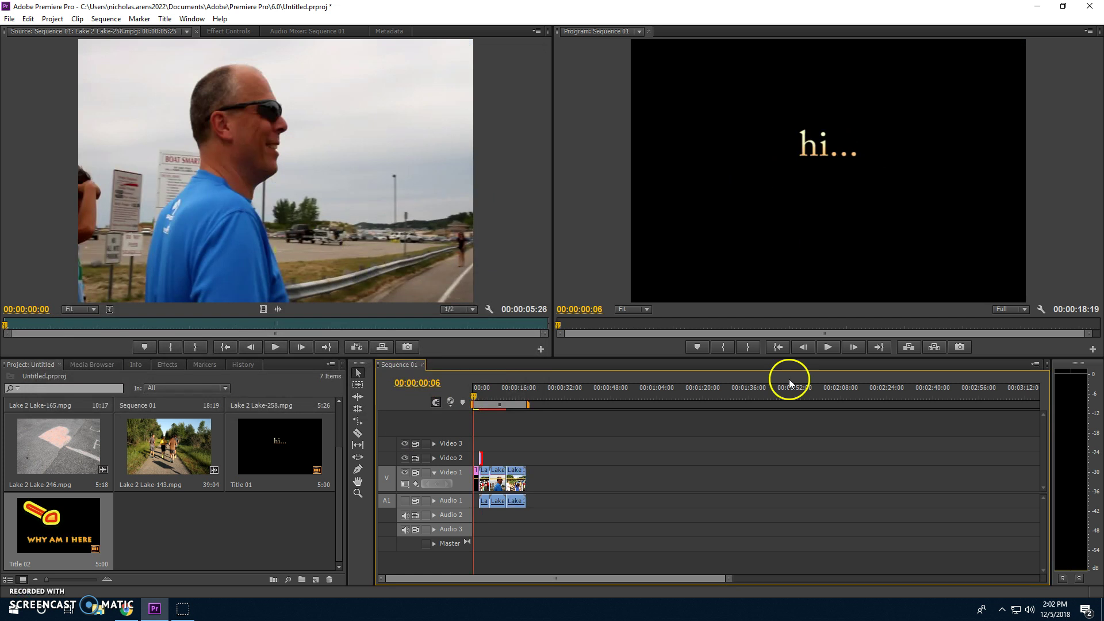
left_click(828, 349)
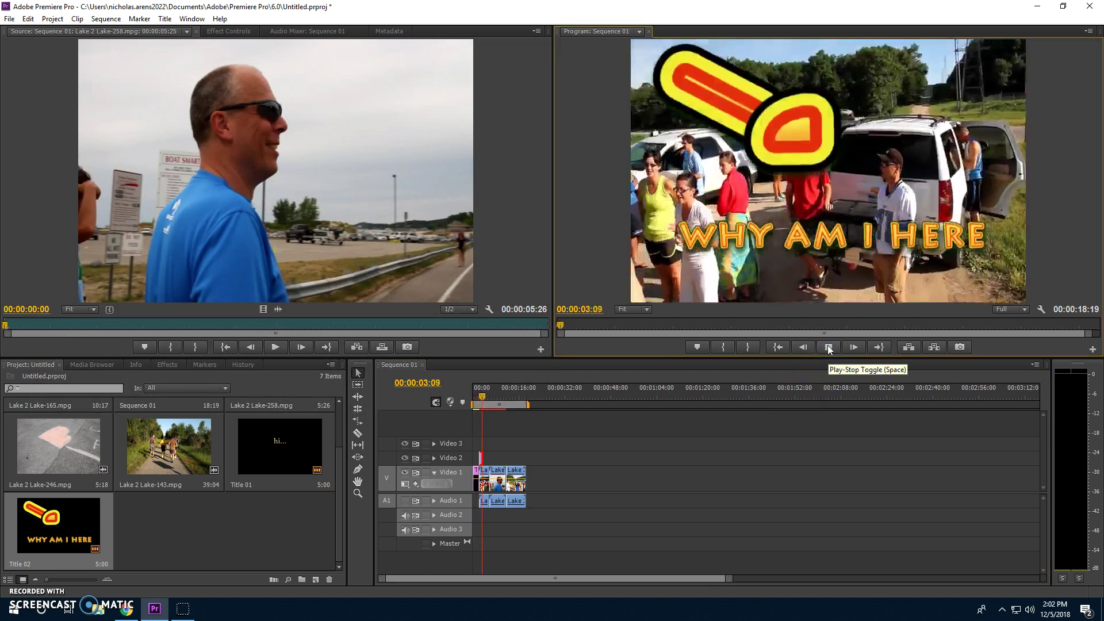
left_click(828, 347)
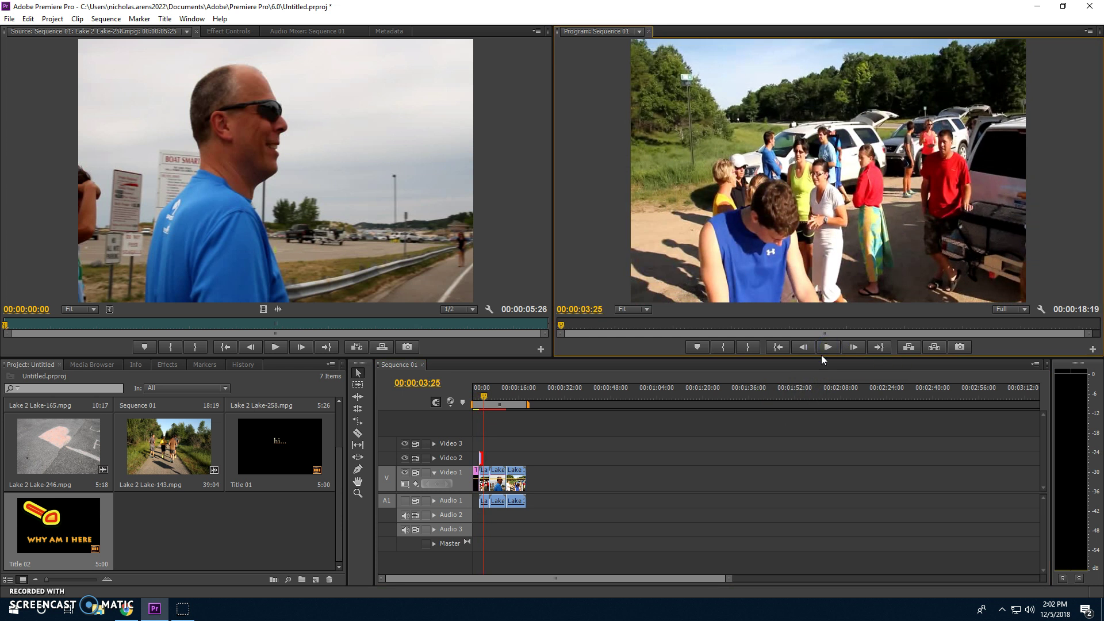